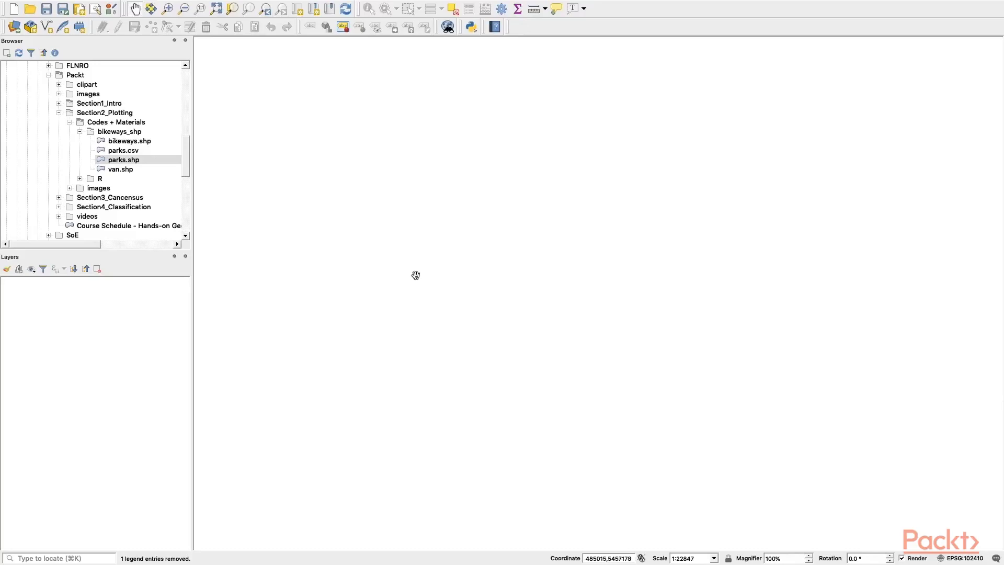
Select parks.shp in the Packt course's bikeways_shp folder in the Browser.
{"action": "left_click", "coordinate": [58, 112]}
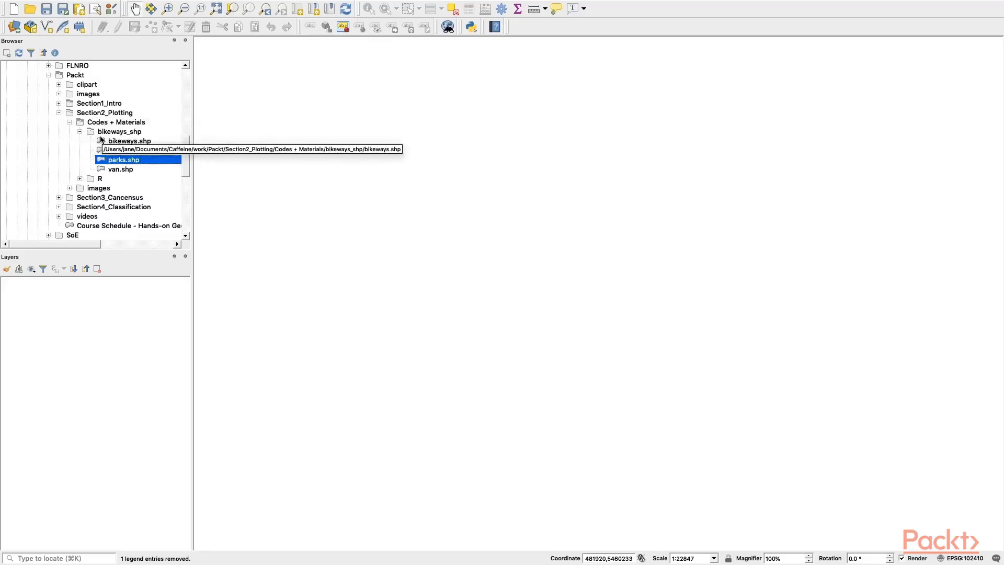
{"action": "left_click", "coordinate": [239, 258]}
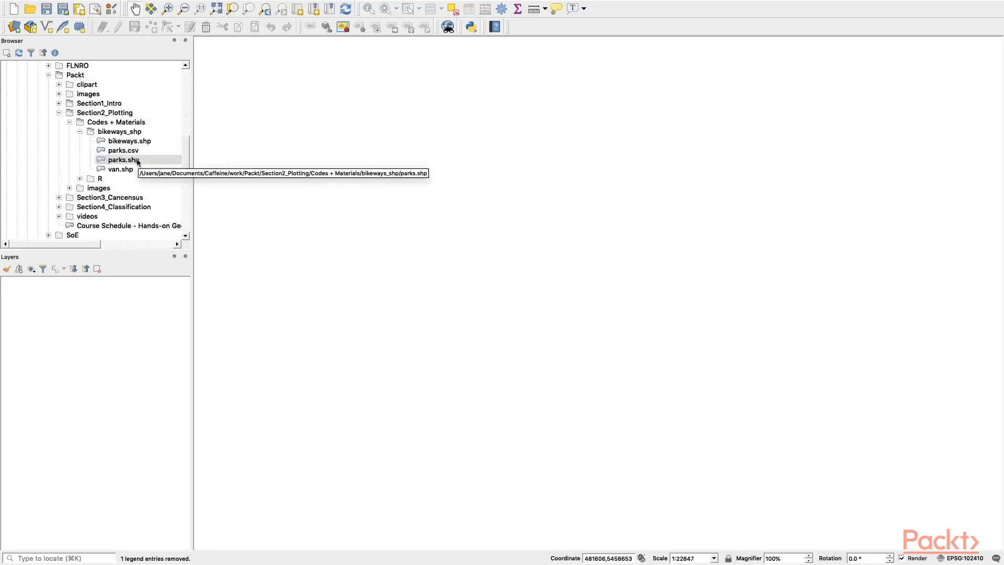
Load parks.shp onto the map canvas and select the parks layer.
{"action": "left_click_drag", "start_coordinate": [138, 161], "coordinate": [352, 248]}
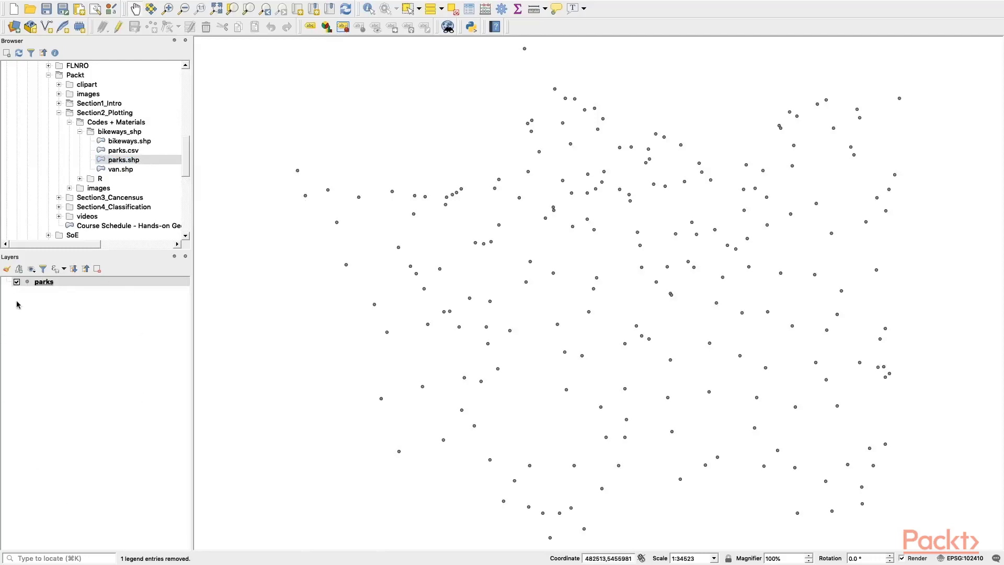
{"action": "left_click", "coordinate": [49, 282]}
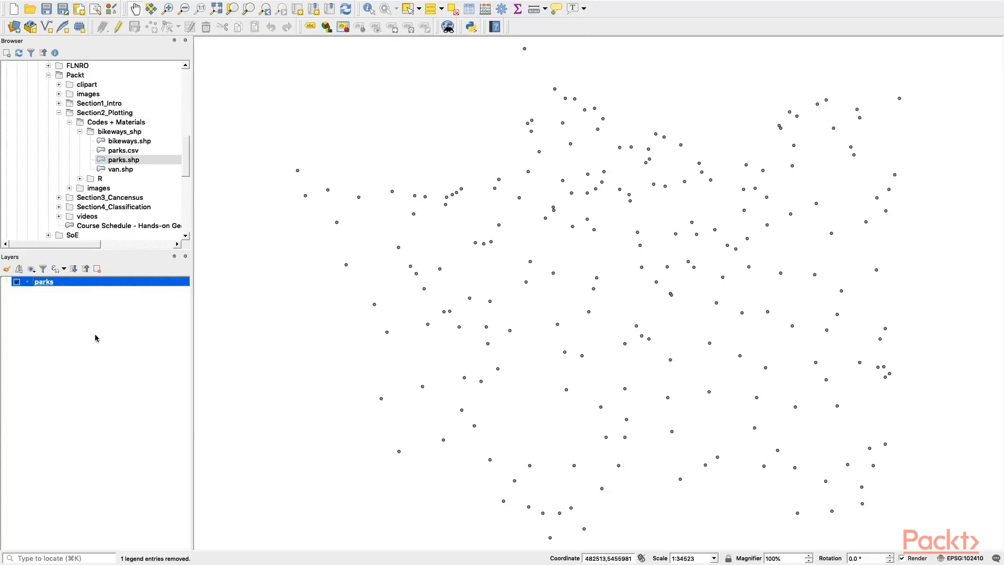
{"action": "left_click", "coordinate": [154, 6]}
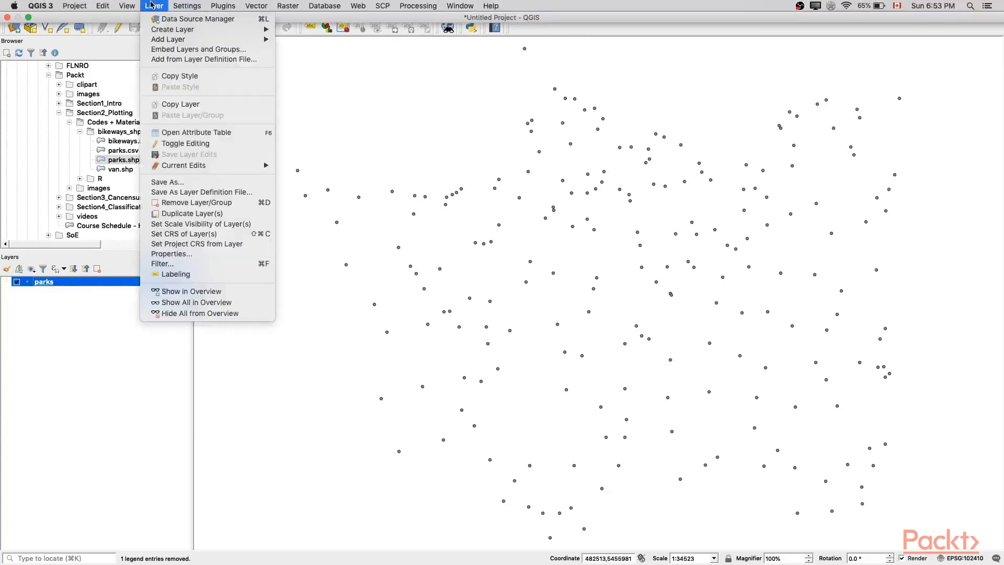
{"action": "mouse_move", "coordinate": [168, 39]}
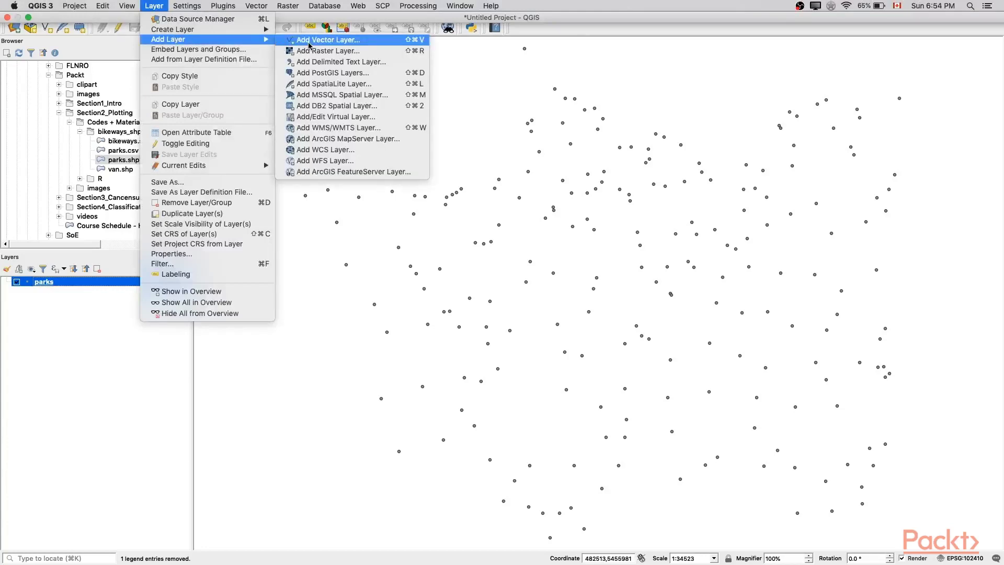
Add bikeways.shp as a vector layer through the Data Source Manager.
{"action": "left_click", "coordinate": [310, 40]}
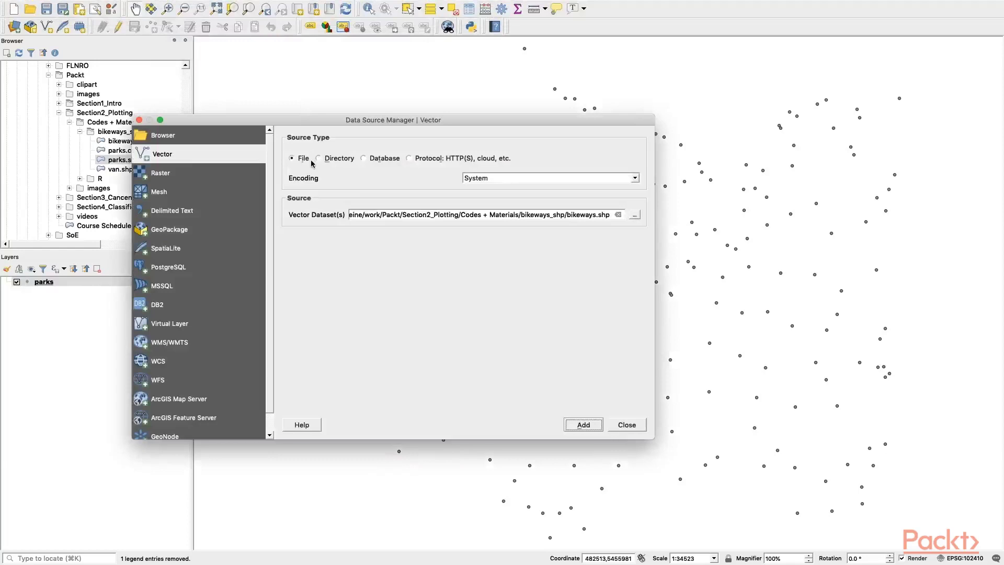
{"action": "left_click", "coordinate": [632, 215]}
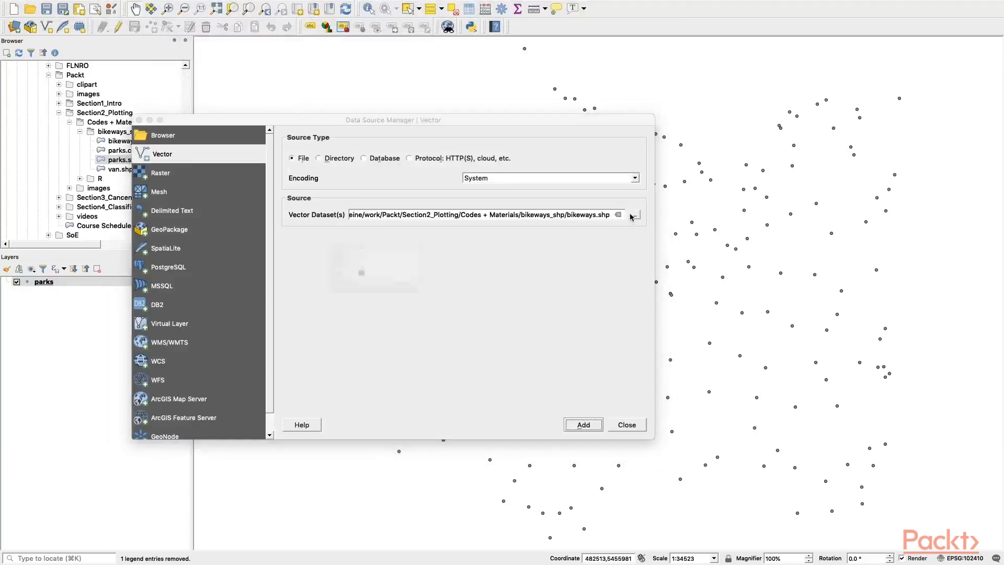
{"action": "scroll", "coordinate": [430, 259], "scroll_direction": "down", "scroll_amount": 3}
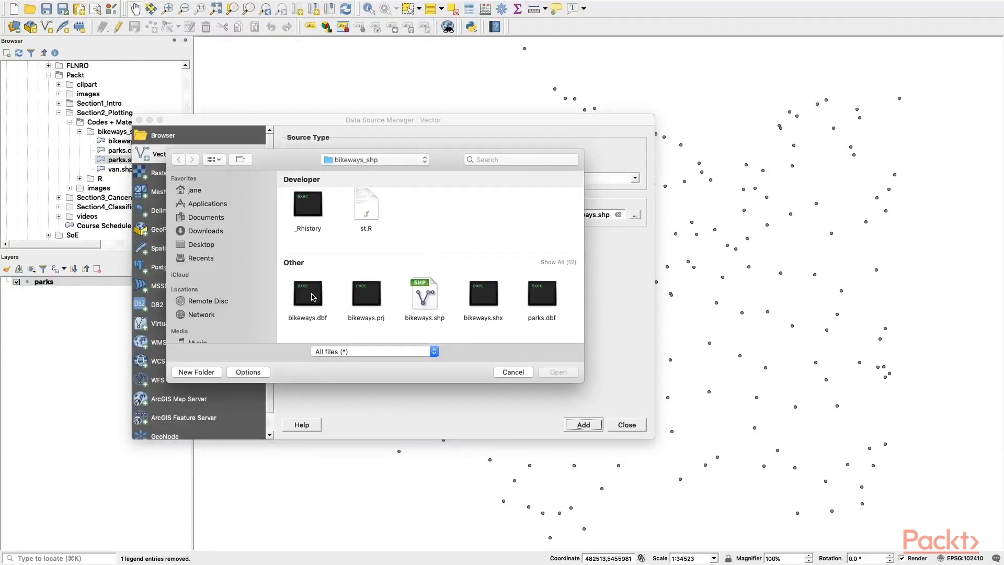
{"action": "left_click", "coordinate": [431, 302]}
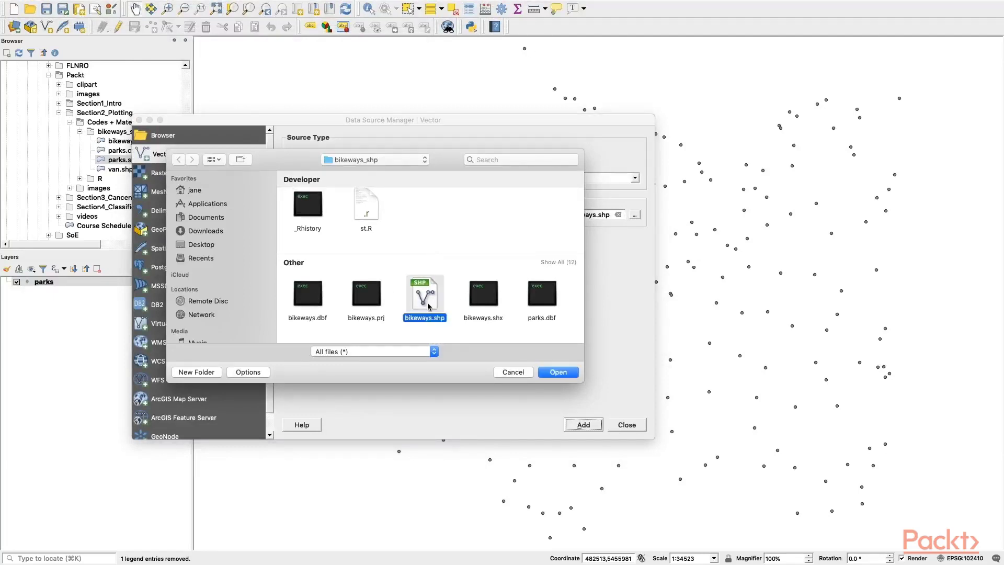
{"action": "left_click", "coordinate": [560, 375]}
{"action": "left_click", "coordinate": [584, 425]}
{"action": "left_click", "coordinate": [627, 425]}
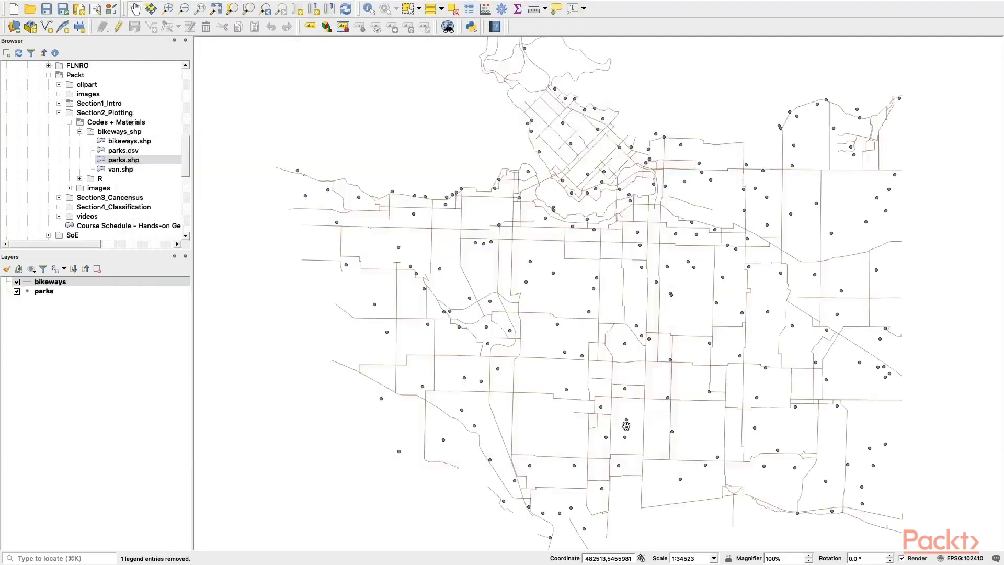
{"action": "scroll", "coordinate": [513, 378], "scroll_direction": "down", "scroll_amount": 1}
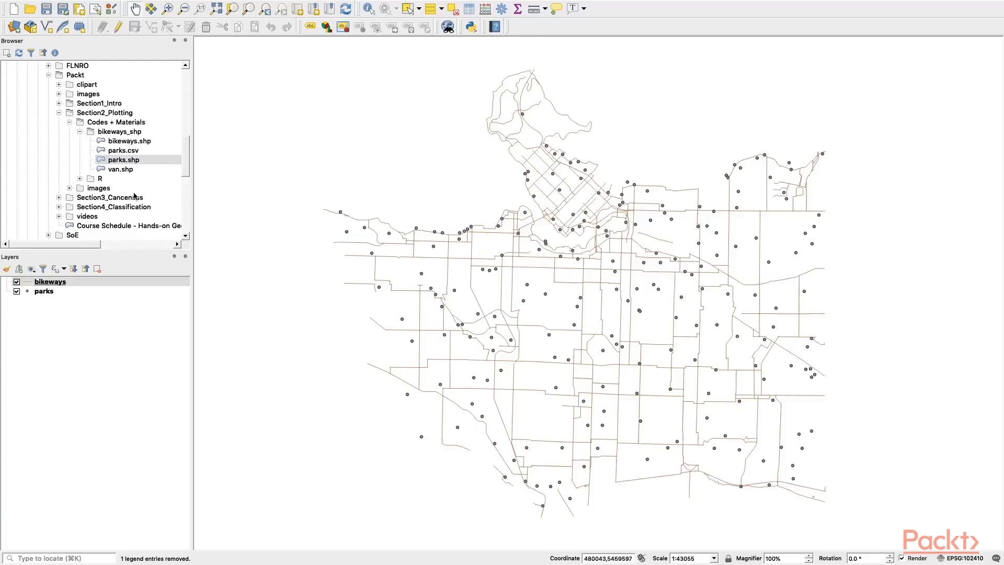
{"action": "scroll", "coordinate": [134, 197], "scroll_direction": "down", "scroll_amount": 2}
{"action": "scroll", "coordinate": [134, 197], "scroll_direction": "down", "scroll_amount": 5}
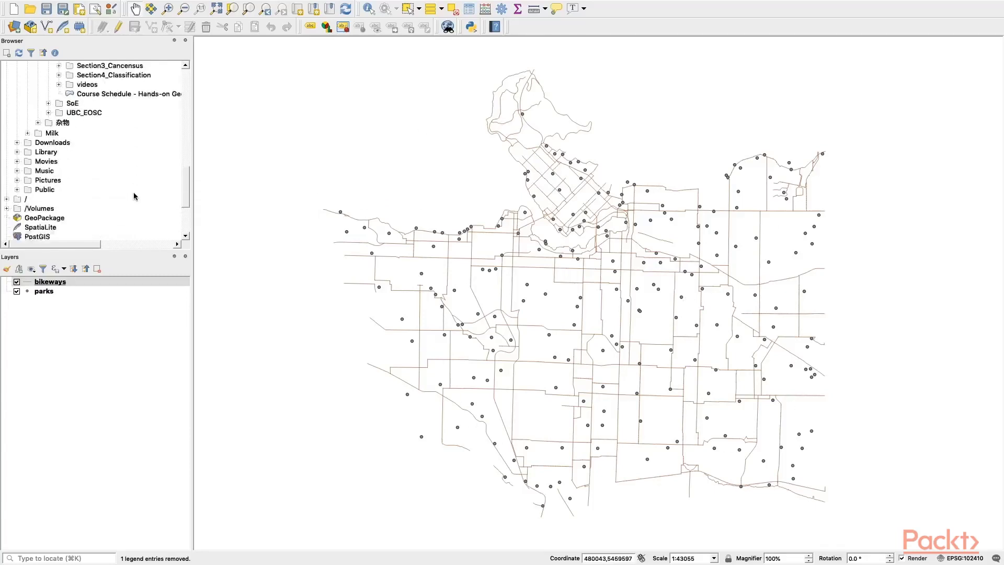
{"action": "scroll", "coordinate": [134, 197], "scroll_direction": "down", "scroll_amount": 5}
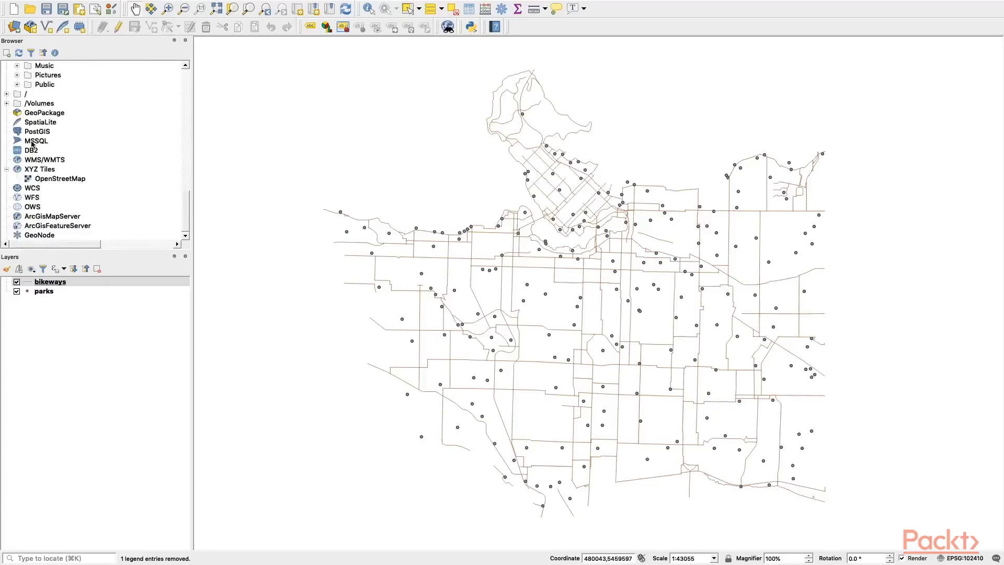
Add the OpenStreetMap XYZ tile layer and move it below the parks layer.
{"action": "double_click", "coordinate": [56, 179]}
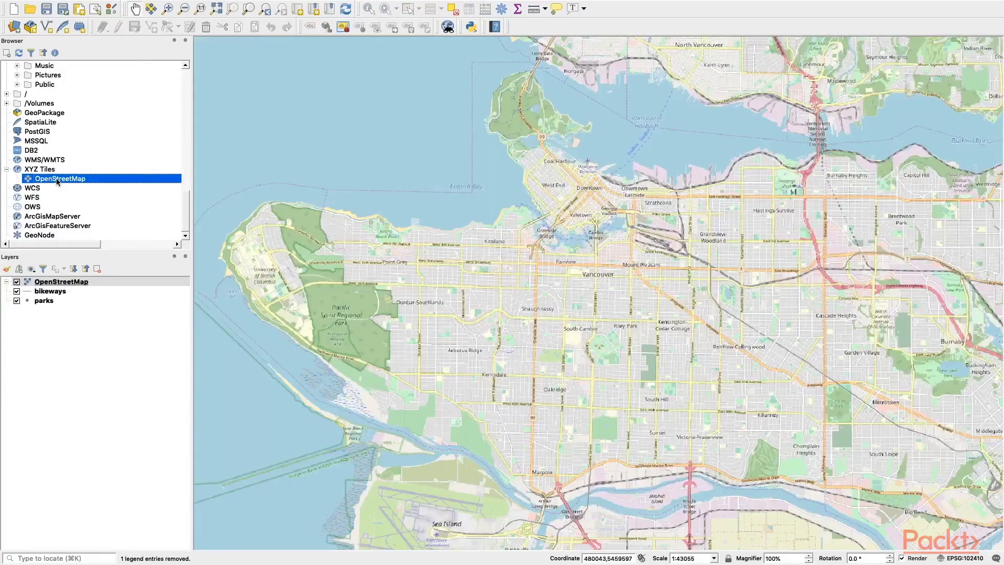
{"action": "left_click_drag", "start_coordinate": [43, 285], "coordinate": [53, 308]}
{"action": "scroll", "coordinate": [526, 276], "scroll_direction": "up", "scroll_amount": 1}
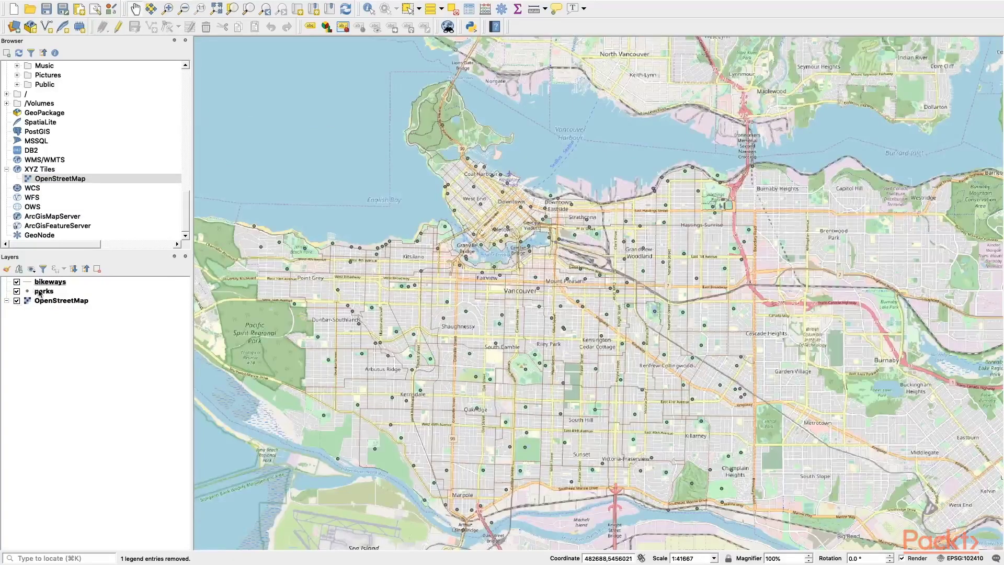
{"action": "right_click", "coordinate": [38, 292]}
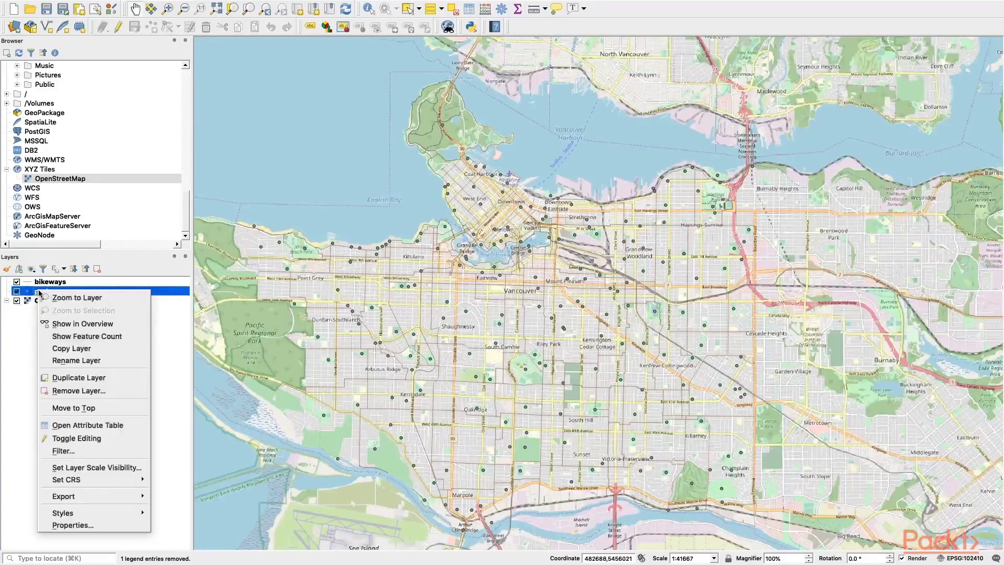
Increase the parks point symbol size in the layer's Symbology properties.
{"action": "left_click", "coordinate": [115, 528]}
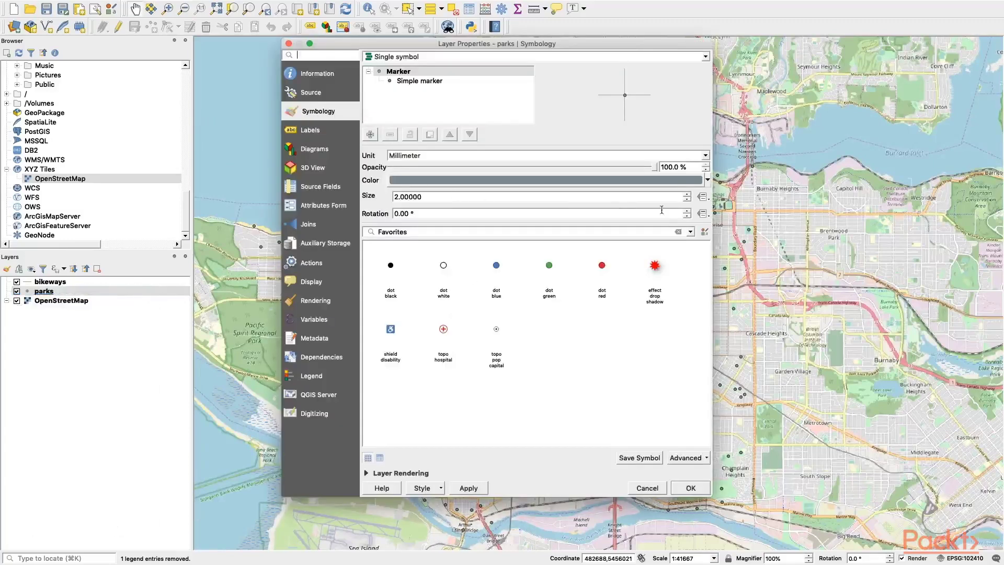
{"action": "left_click", "coordinate": [686, 195]}
{"action": "left_click", "coordinate": [690, 488]}
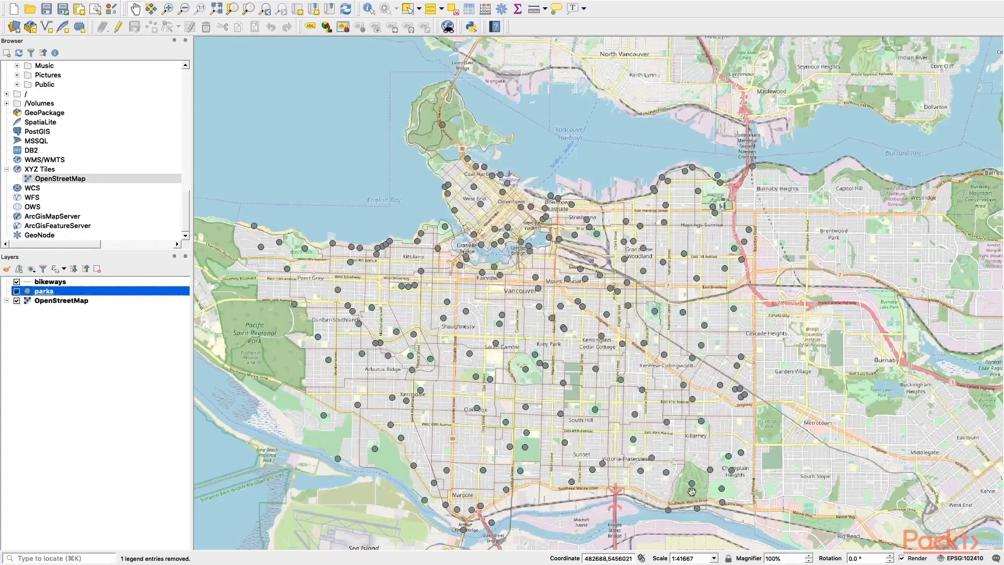
{"action": "scroll", "coordinate": [71, 138], "scroll_direction": "up", "scroll_amount": 3}
{"action": "scroll", "coordinate": [71, 139], "scroll_direction": "up", "scroll_amount": 5}
{"action": "scroll", "coordinate": [72, 141], "scroll_direction": "up", "scroll_amount": 5}
{"action": "scroll", "coordinate": [73, 141], "scroll_direction": "up", "scroll_amount": 3}
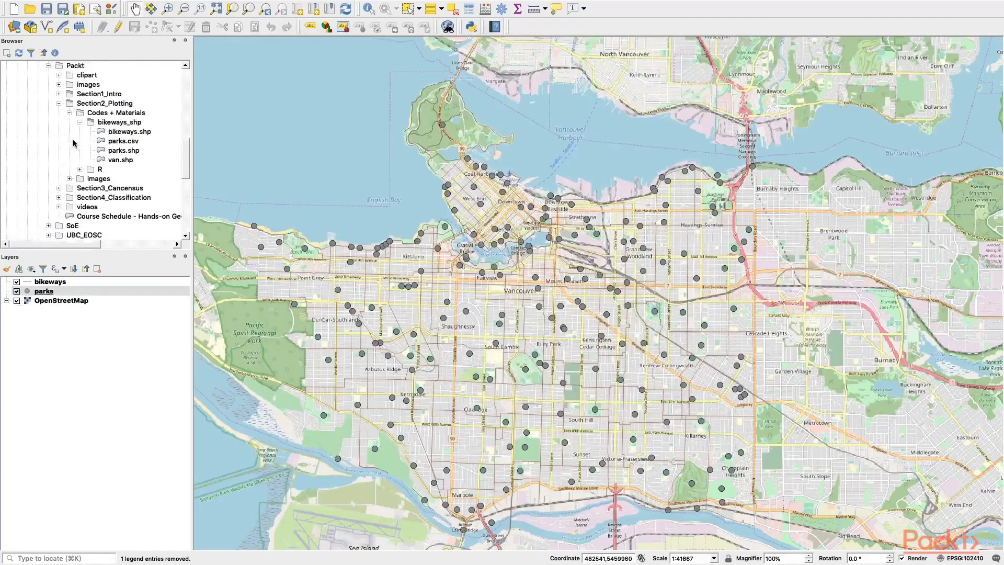
{"action": "scroll", "coordinate": [73, 141], "scroll_direction": "up", "scroll_amount": 2}
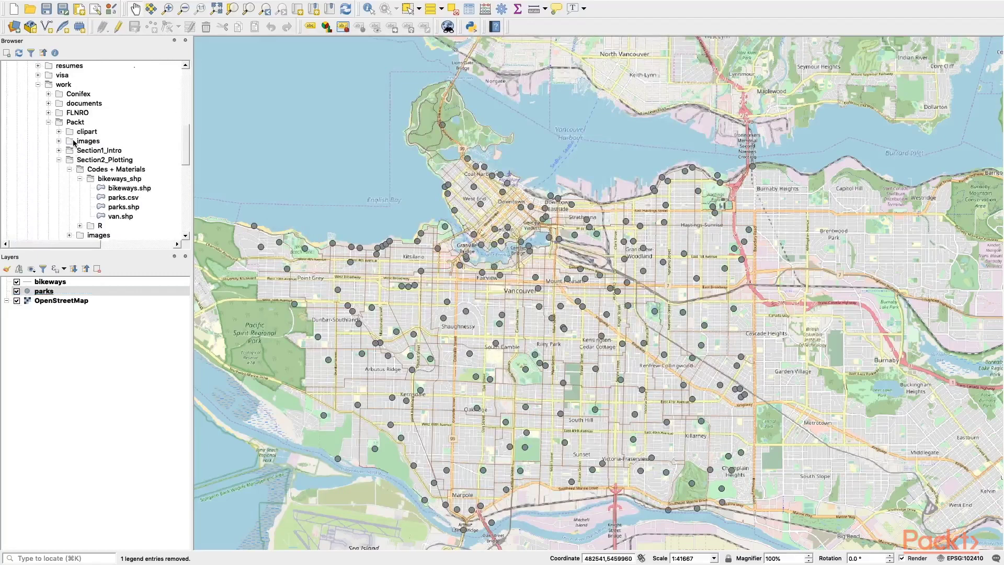
{"action": "scroll", "coordinate": [87, 165], "scroll_direction": "down", "scroll_amount": 1}
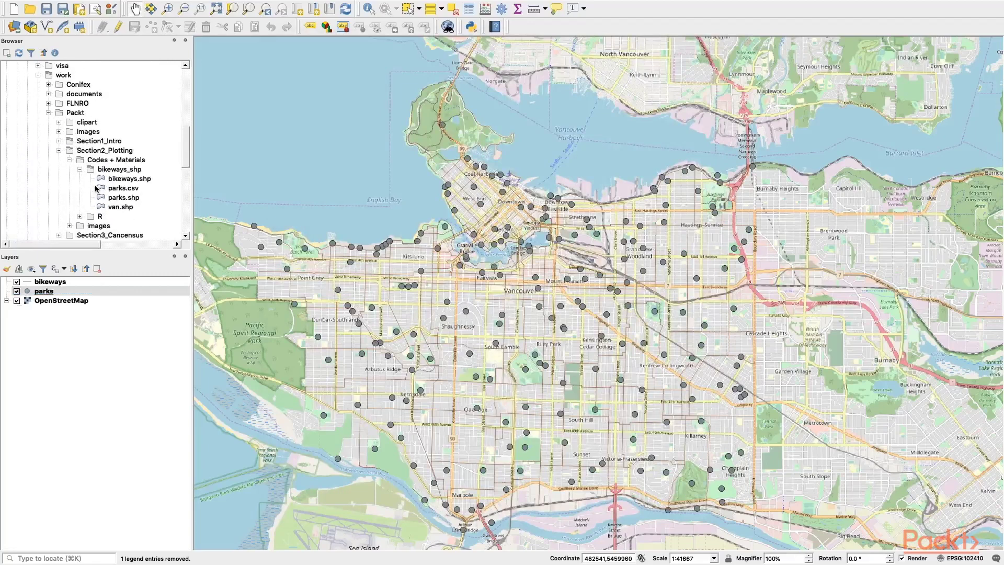
Import parks.csv as a table, then zoom the map to the parks layer.
{"action": "left_click_drag", "start_coordinate": [113, 191], "coordinate": [292, 252]}
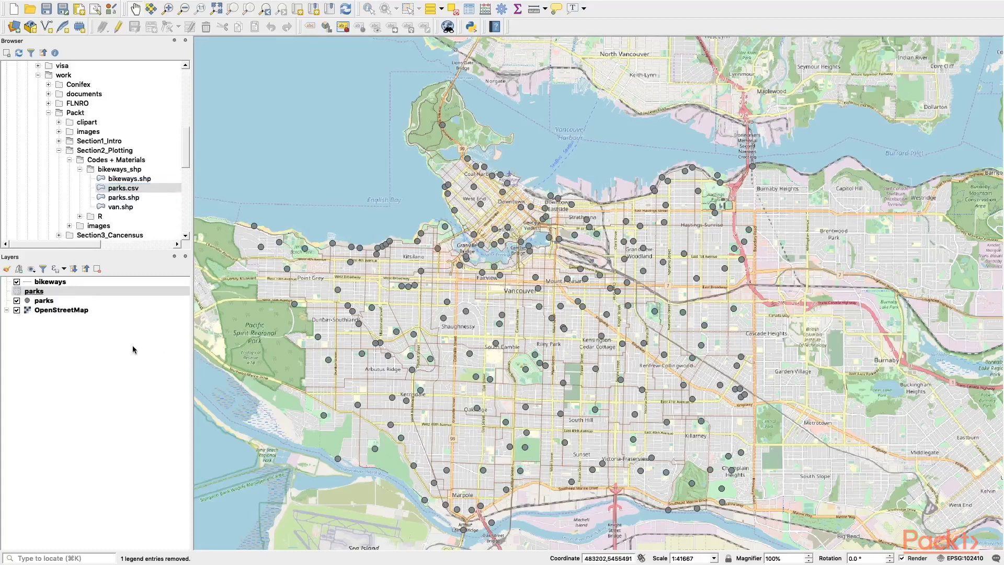
{"action": "left_click_drag", "start_coordinate": [274, 314], "coordinate": [372, 315]}
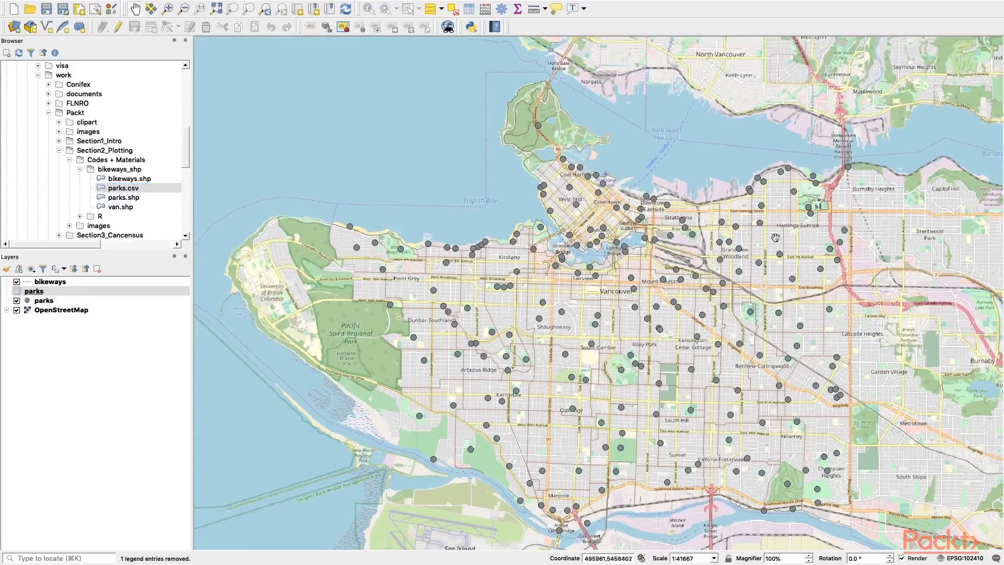
{"action": "mouse_move", "coordinate": [504, 241]}
{"action": "left_mouse_down"}
{"action": "mouse_move", "coordinate": [573, 131]}
{"action": "mouse_move", "coordinate": [420, 274]}
{"action": "left_mouse_up"}
{"action": "scroll", "coordinate": [370, 254], "scroll_direction": "down", "scroll_amount": 3}
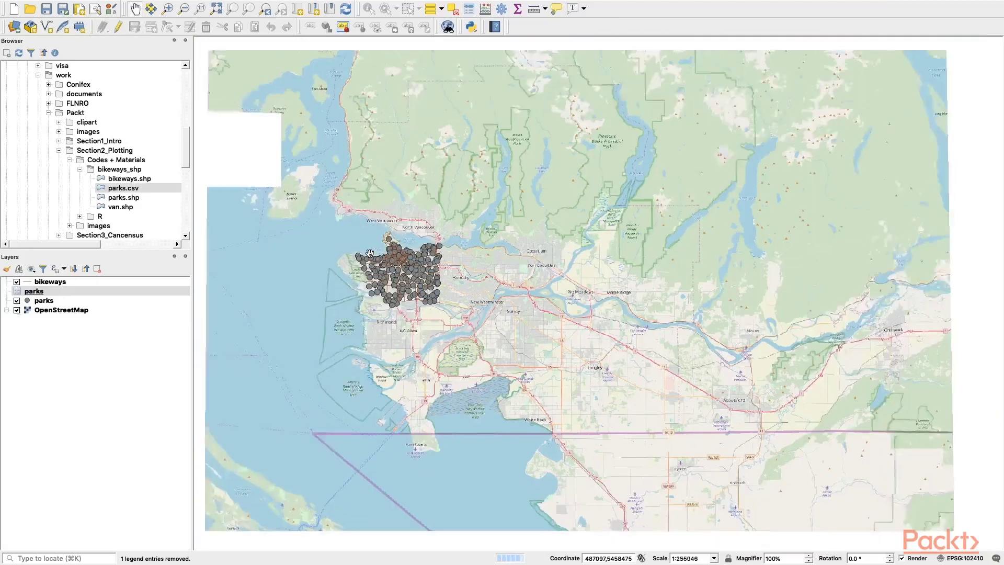
{"action": "scroll", "coordinate": [370, 254], "scroll_direction": "down", "scroll_amount": 10}
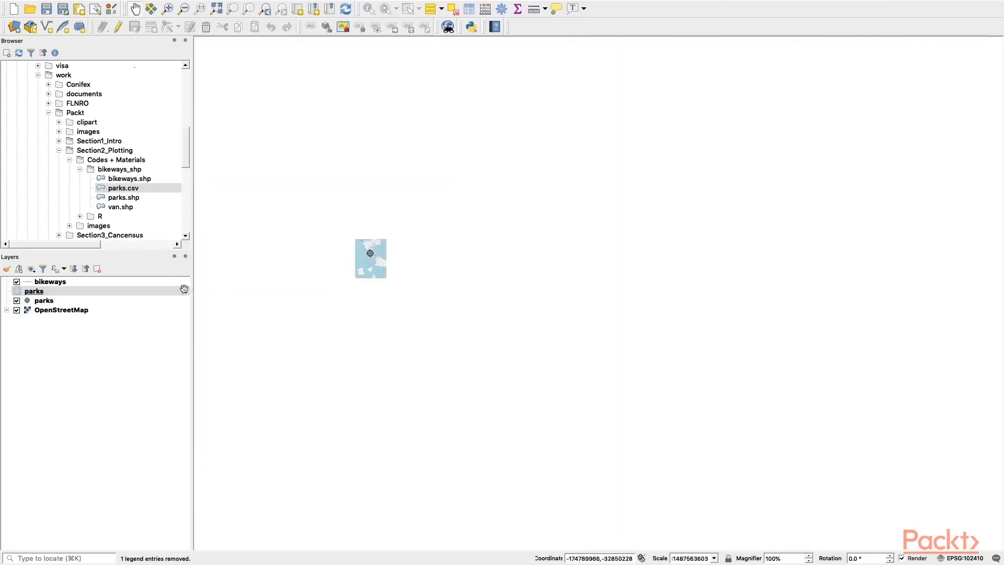
{"action": "right_click", "coordinate": [37, 299]}
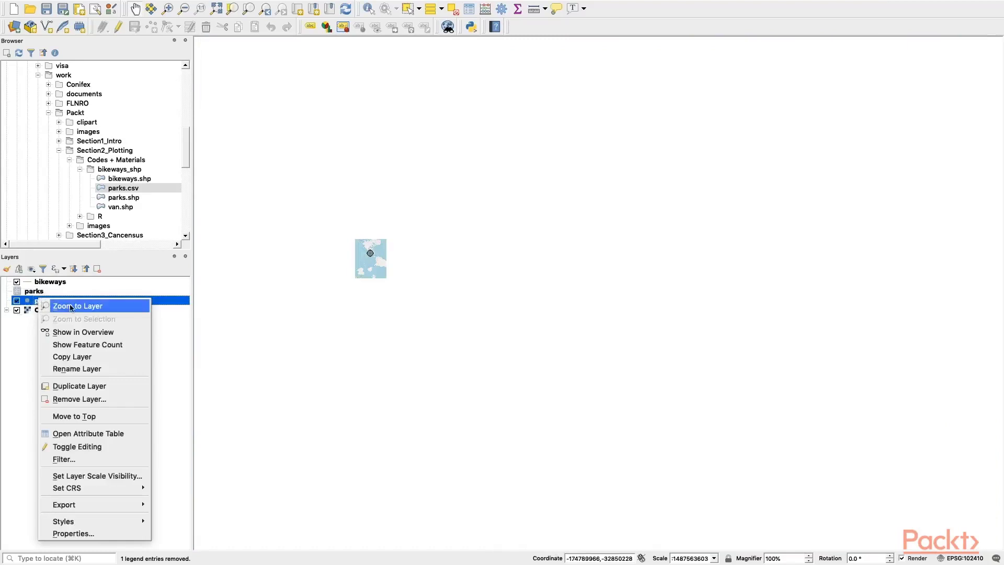
{"action": "left_click", "coordinate": [71, 306]}
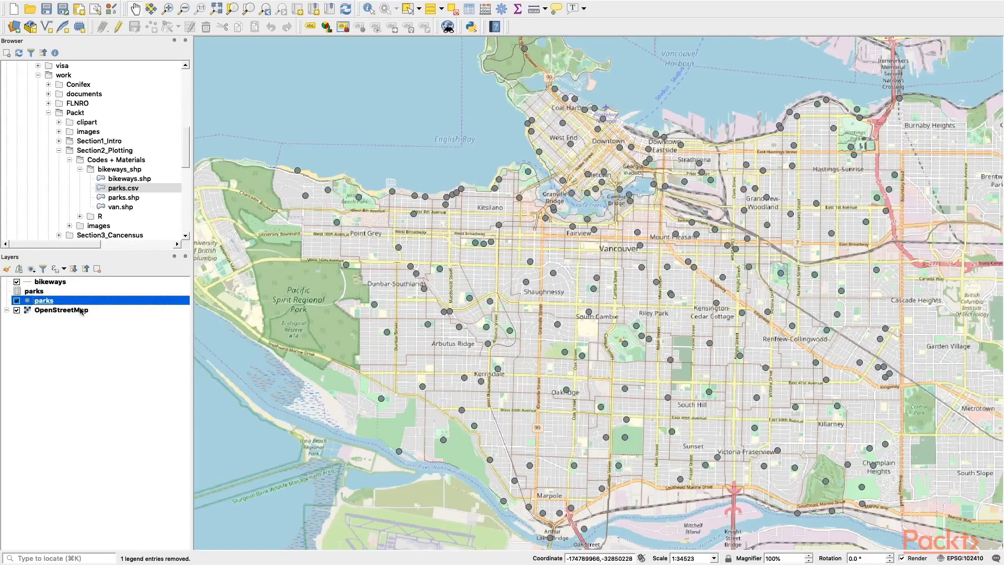
Select park records 1–10 in the parks attribute table.
{"action": "right_click", "coordinate": [66, 303]}
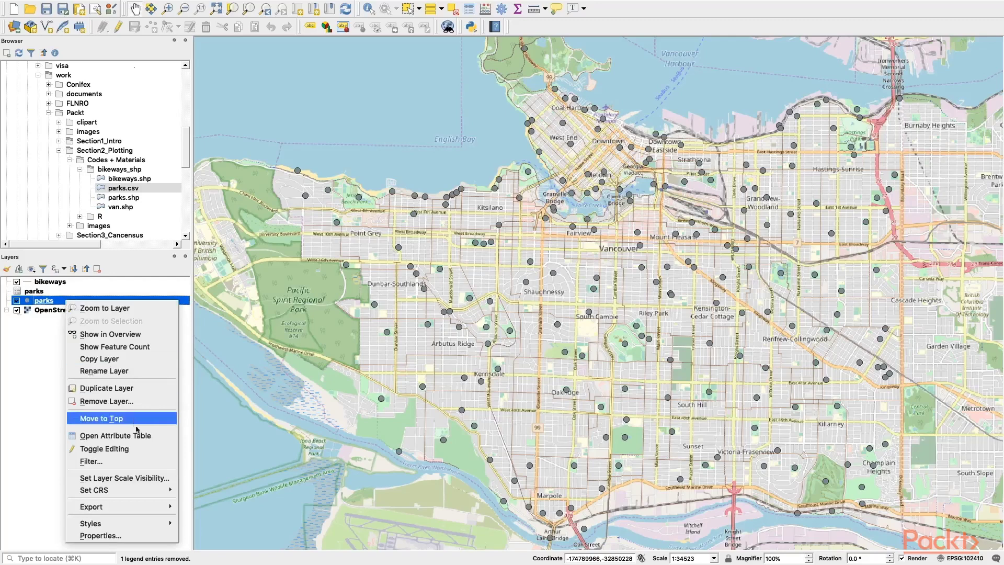
{"action": "left_click", "coordinate": [158, 437]}
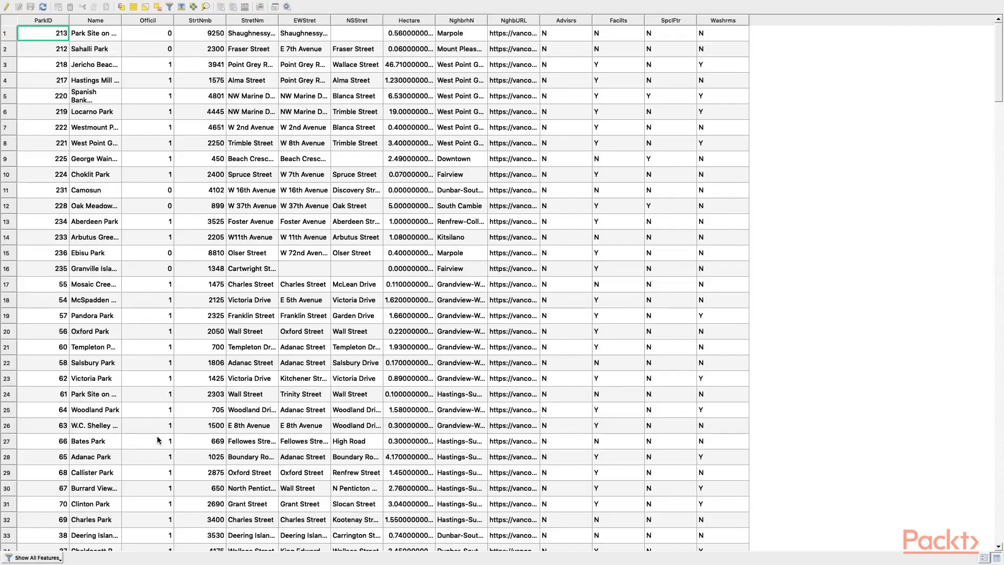
{"action": "scroll", "coordinate": [139, 142], "scroll_direction": "down", "scroll_amount": 10}
{"action": "scroll", "coordinate": [94, 119], "scroll_direction": "down", "scroll_amount": 11}
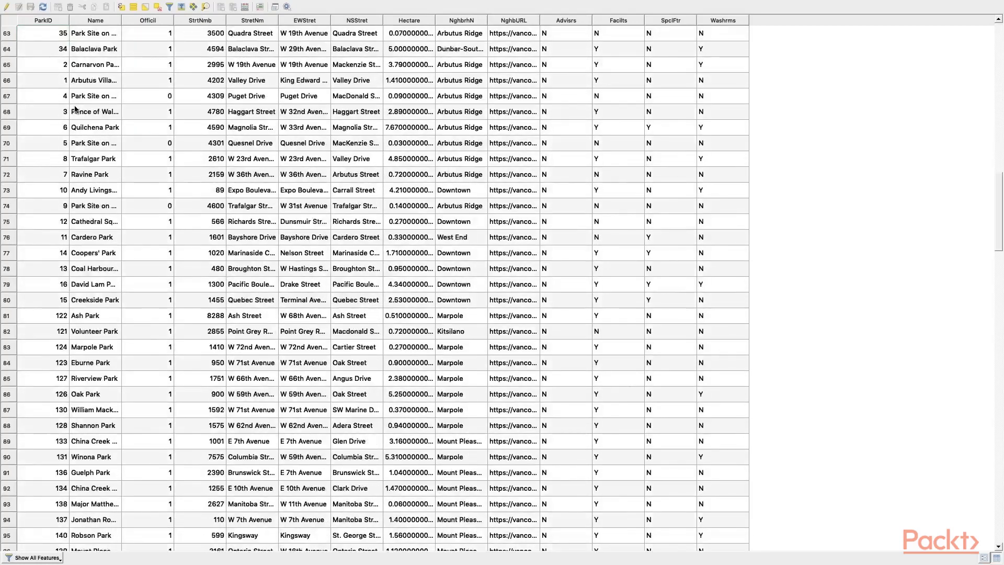
{"action": "scroll", "coordinate": [75, 110], "scroll_direction": "up", "scroll_amount": 2}
{"action": "scroll", "coordinate": [75, 110], "scroll_direction": "up", "scroll_amount": 18}
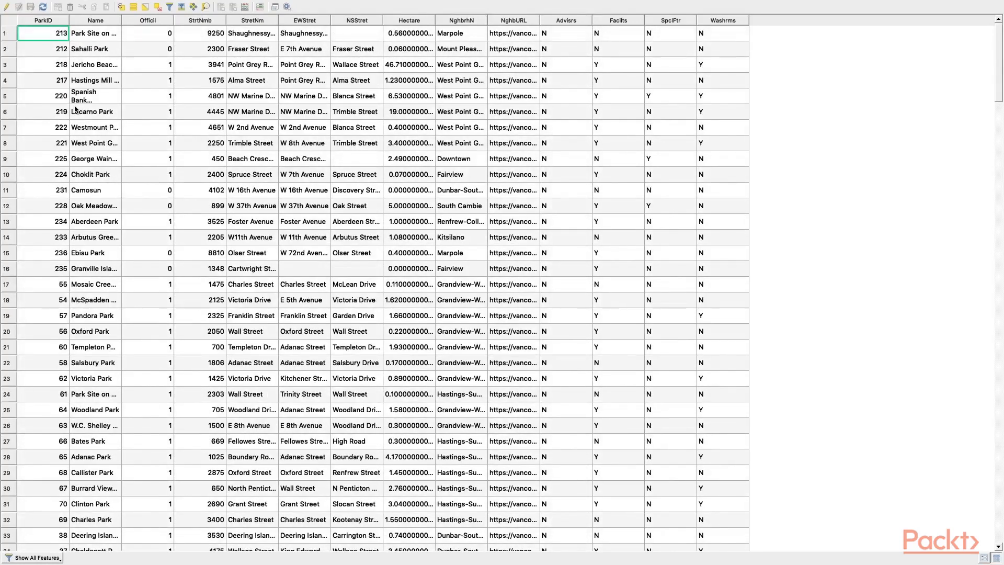
{"action": "left_click_drag", "start_coordinate": [4, 33], "coordinate": [6, 172]}
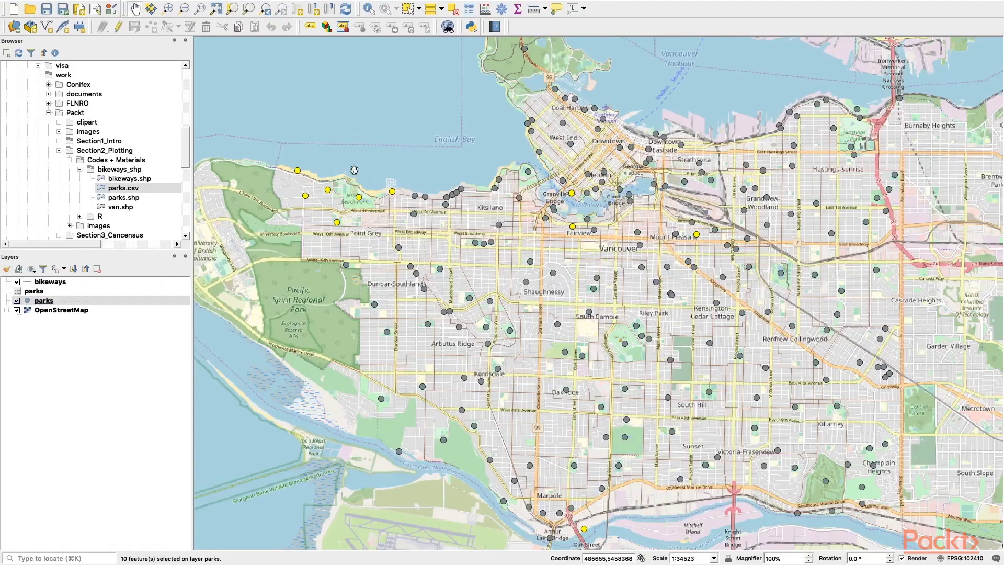
{"action": "scroll", "coordinate": [351, 191], "scroll_direction": "down", "scroll_amount": 1}
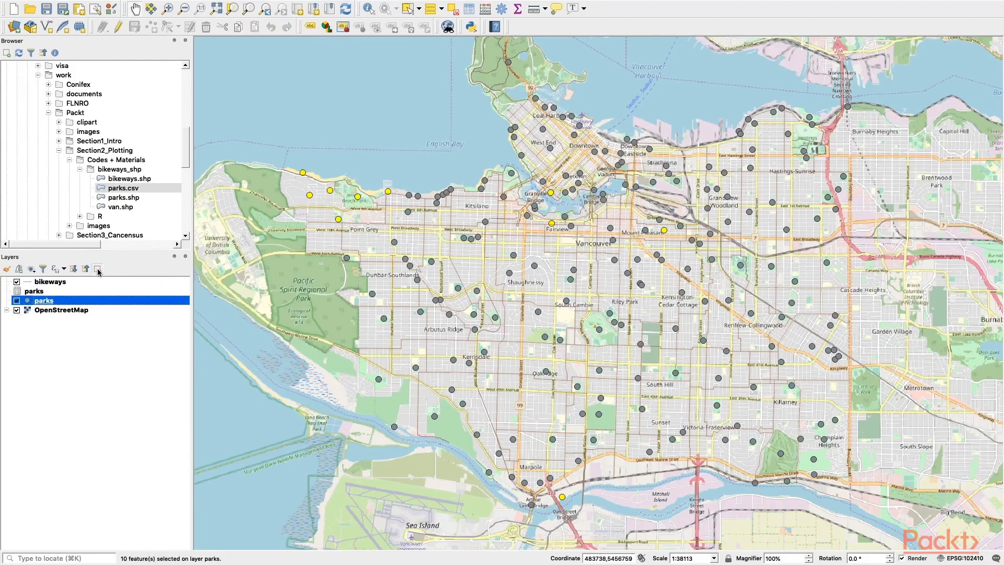
Remove the parks point layer and confirm the removal.
{"action": "left_click", "coordinate": [98, 269]}
{"action": "left_click", "coordinate": [539, 290]}
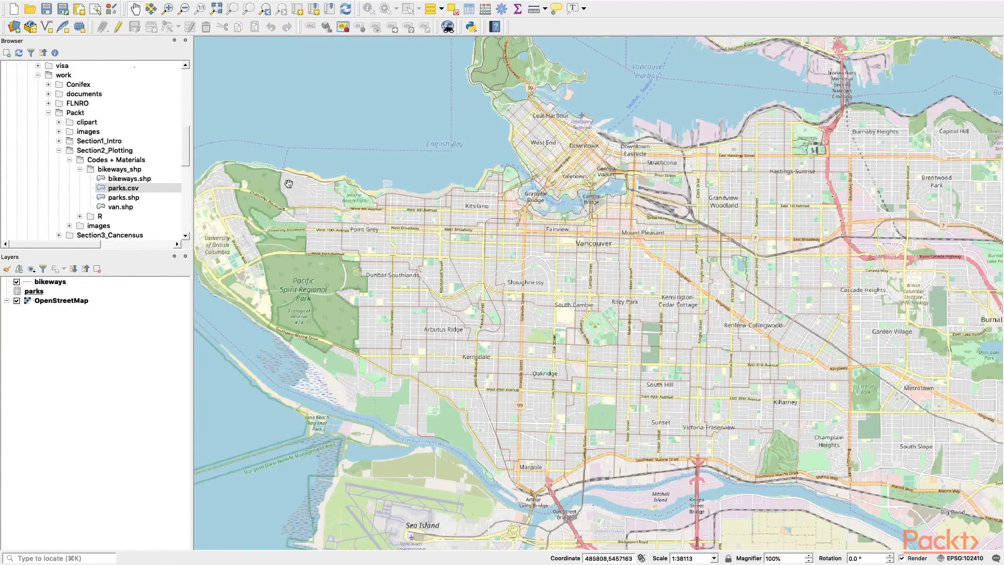
{"action": "left_click", "coordinate": [75, 6]}
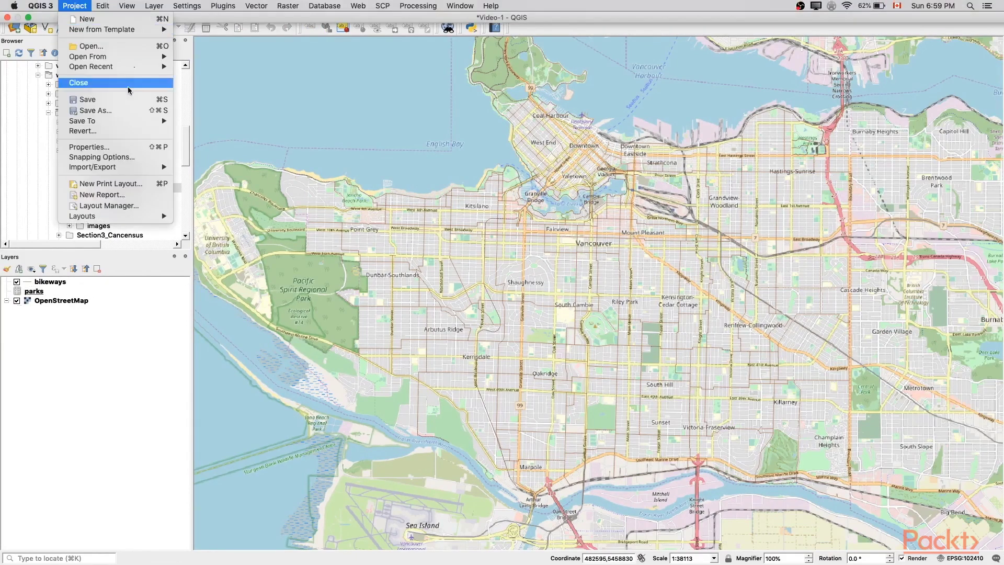
Save the project as Video-1.qgz in the Packt folder.
{"action": "left_click", "coordinate": [98, 111]}
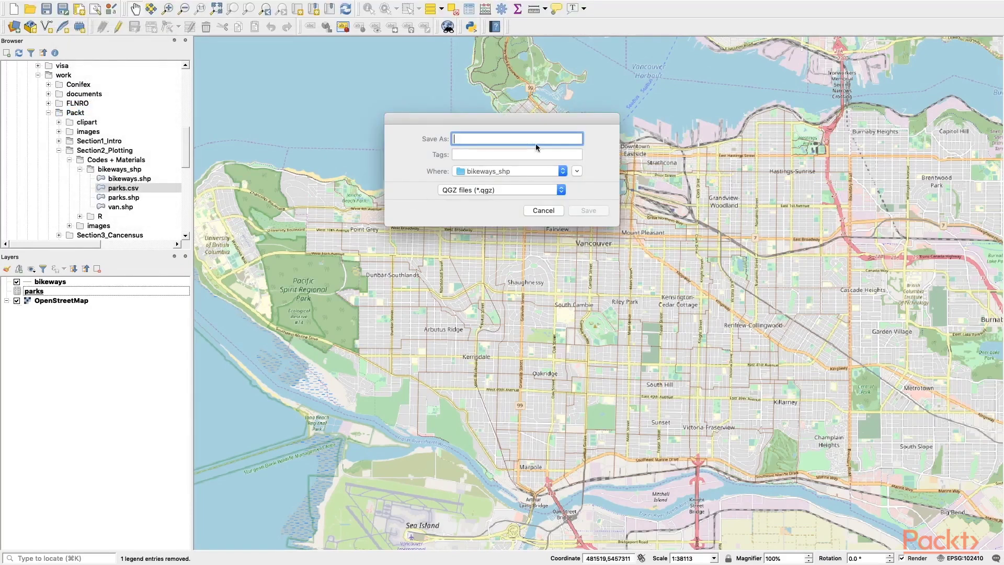
{"action": "type", "text": "Video-"}
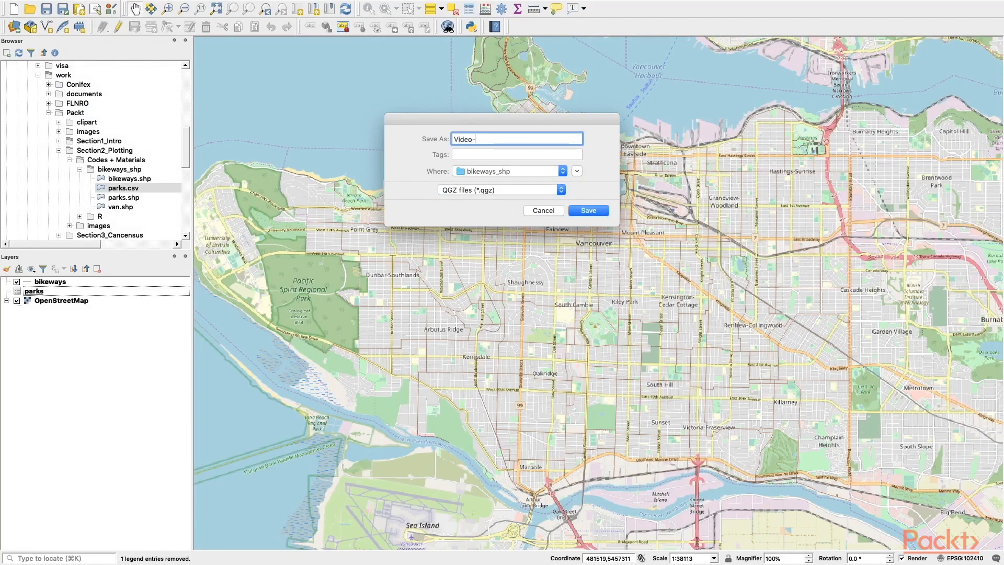
{"action": "type", "text": "1"}
{"action": "left_click", "coordinate": [552, 170]}
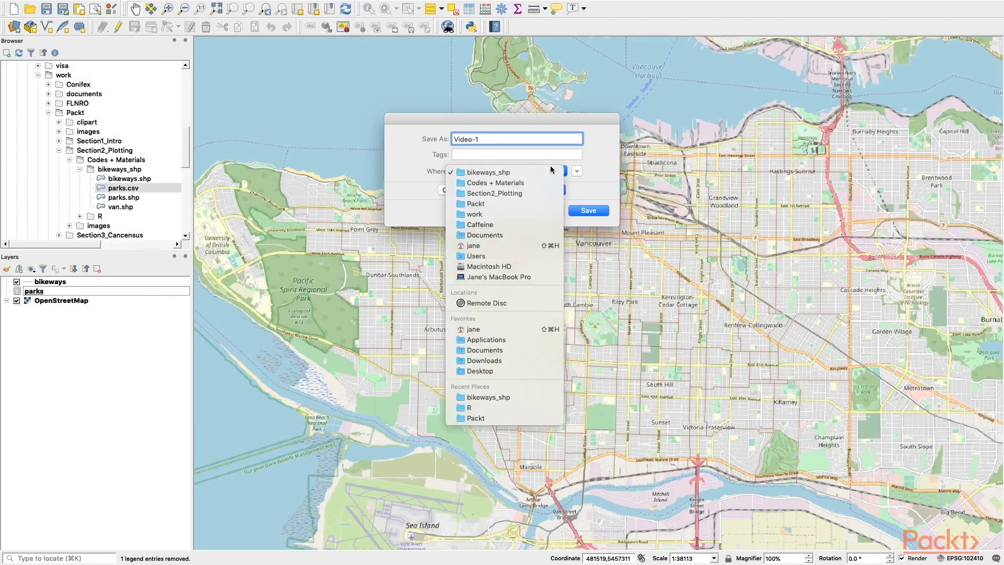
{"action": "left_click", "coordinate": [553, 204]}
{"action": "left_click", "coordinate": [585, 208]}
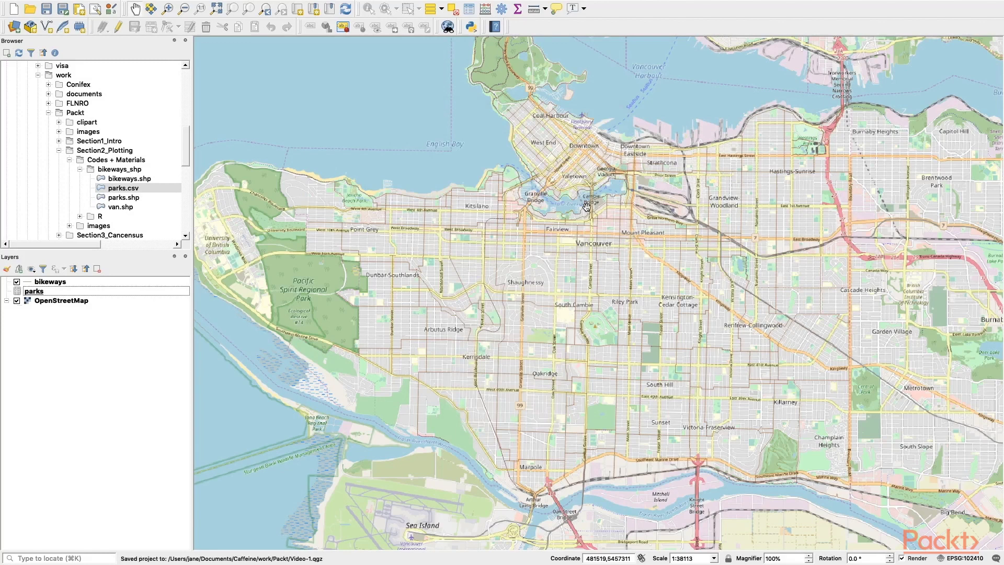